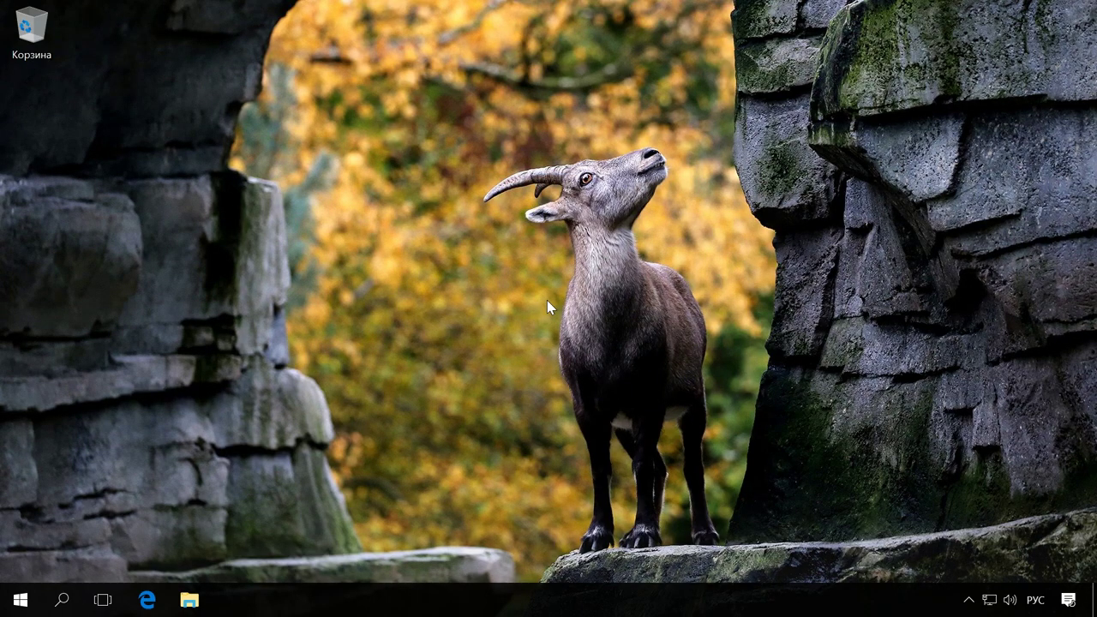
- Try to open the Документы folder on drive C: by requesting permanent access to it, and close the refusal notice
key(super+e)
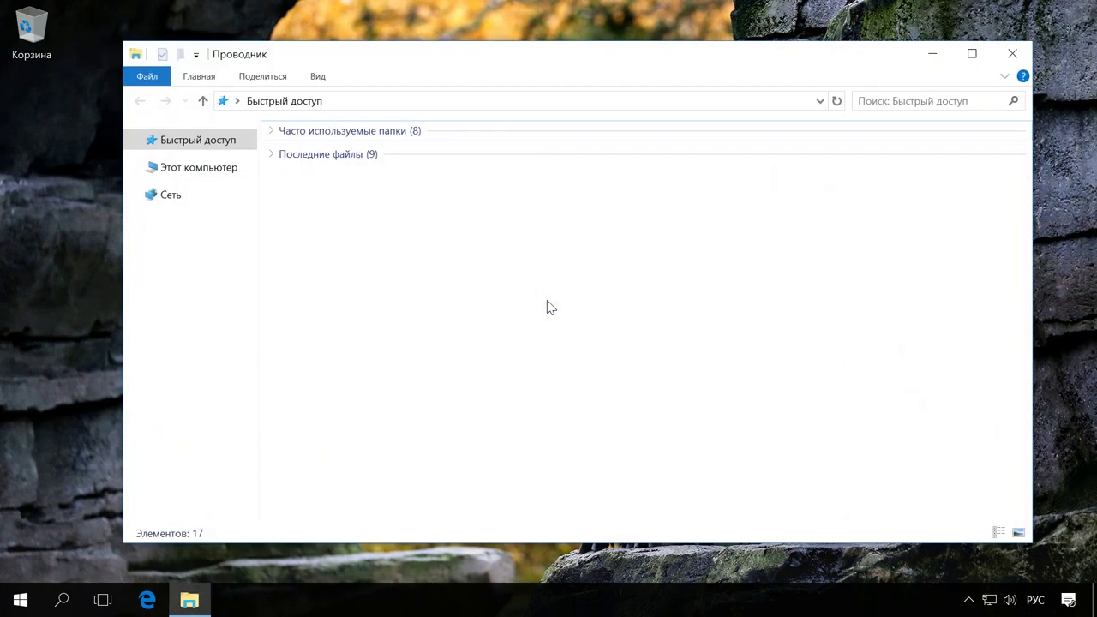
click(226, 169)
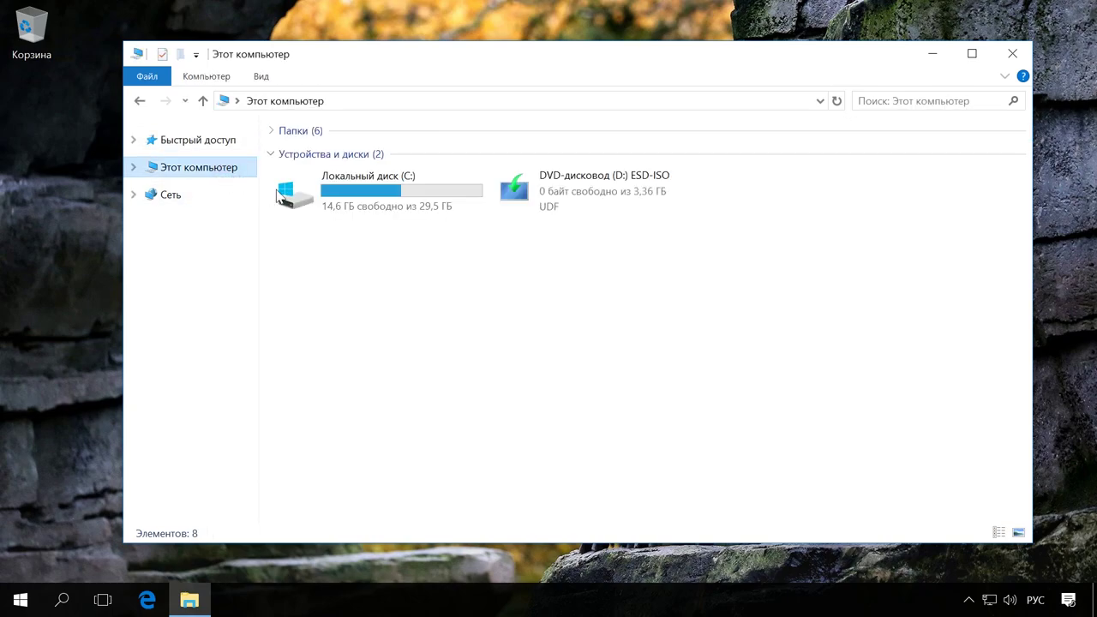
double_click(347, 193)
double_click(339, 226)
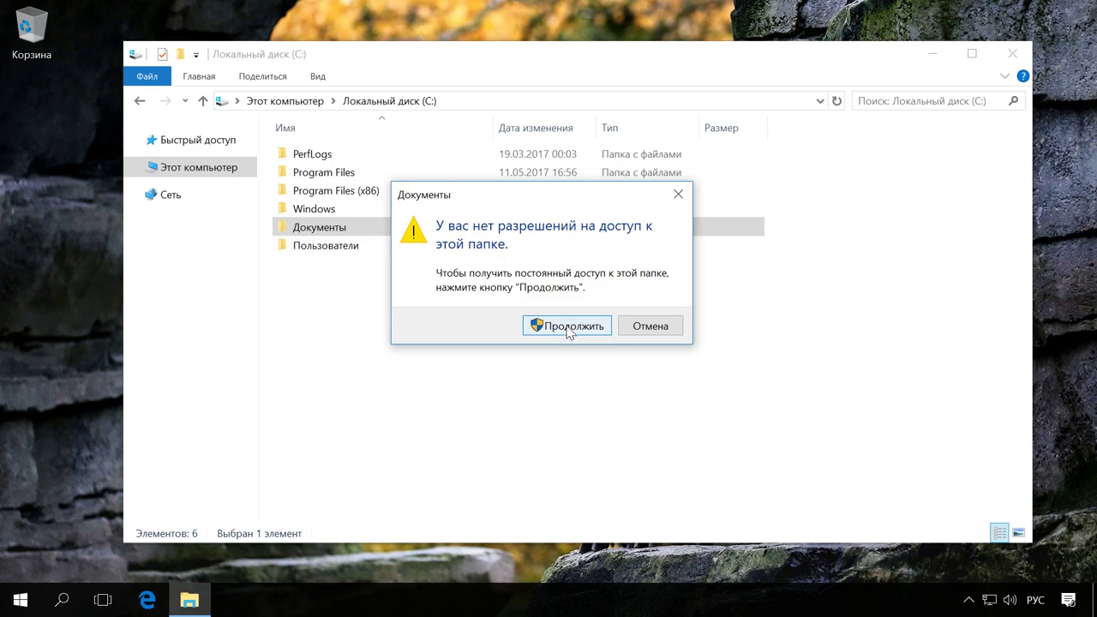
click(565, 326)
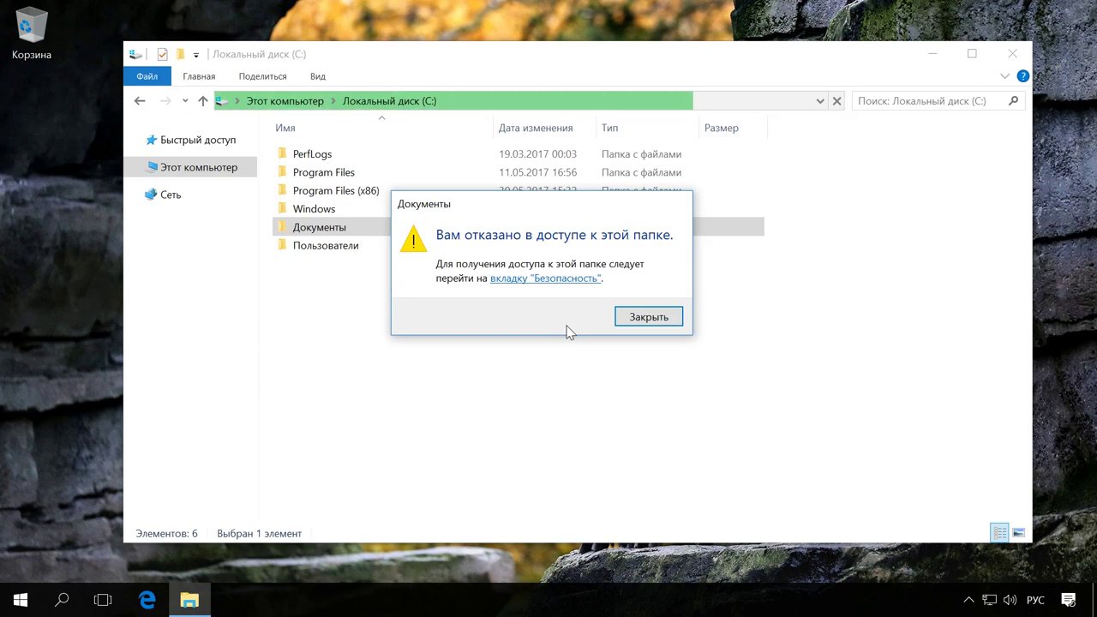
click(633, 314)
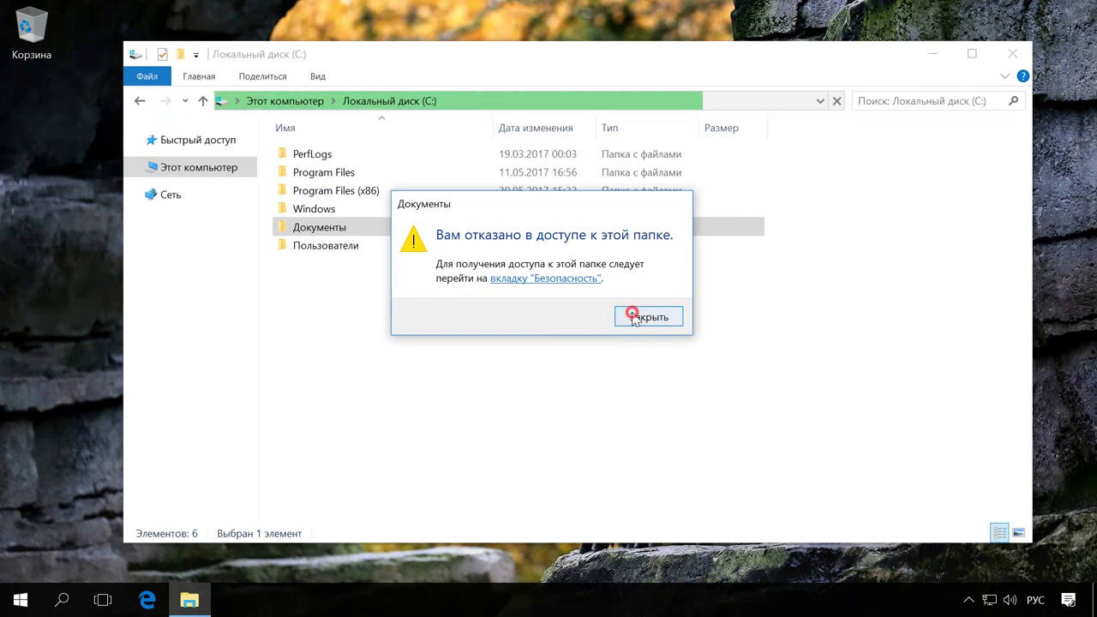
- Open the advanced security settings of the C:\Документы folder from its properties
right_click(324, 233)
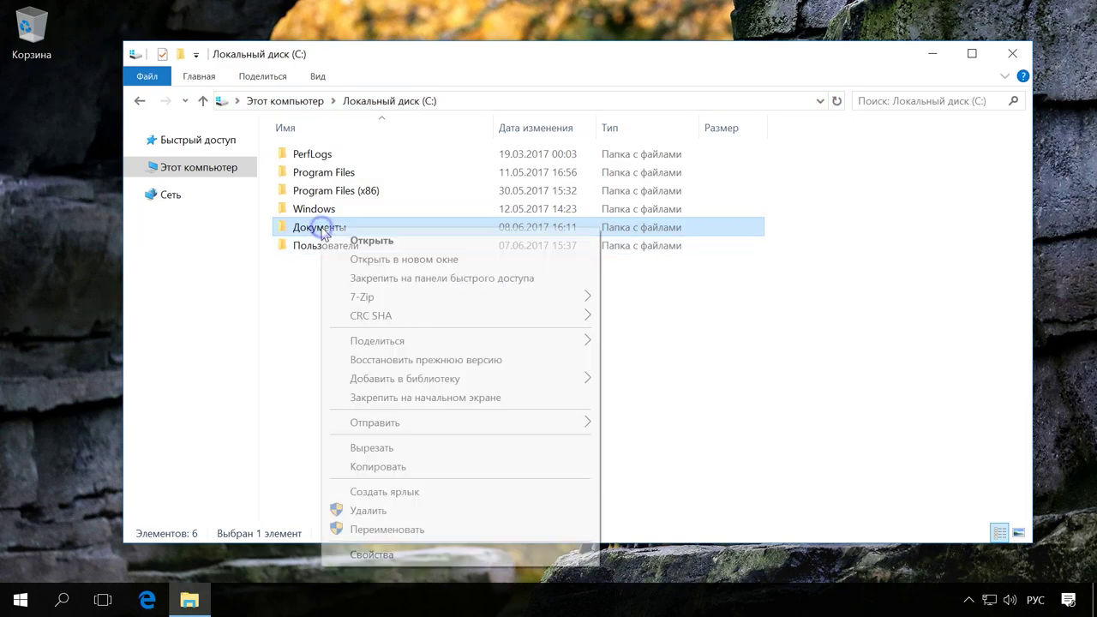
click(398, 555)
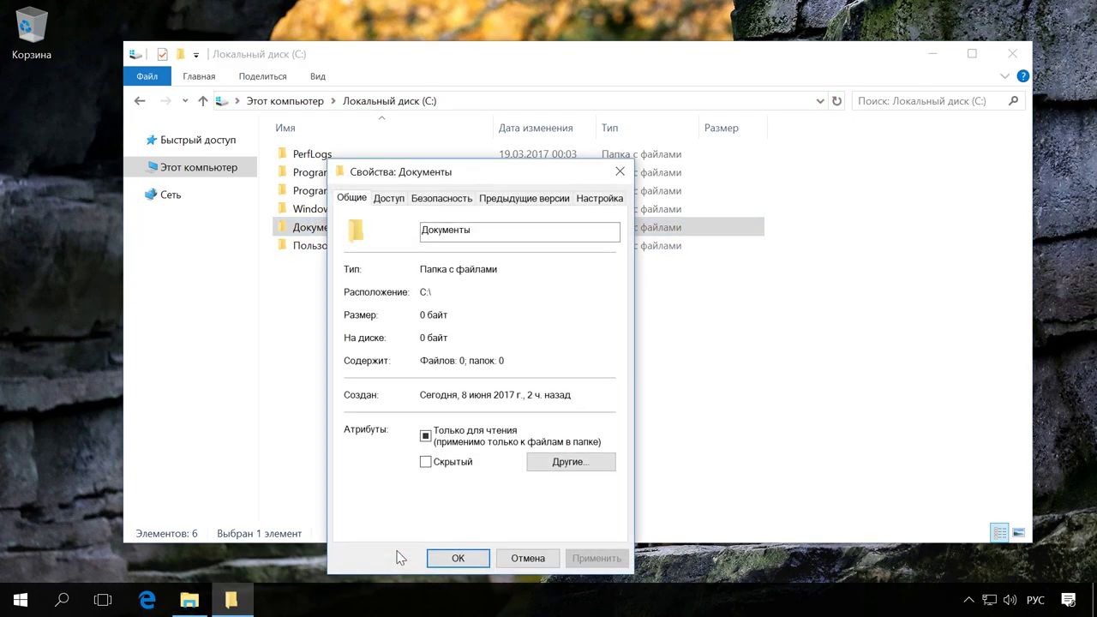
click(448, 199)
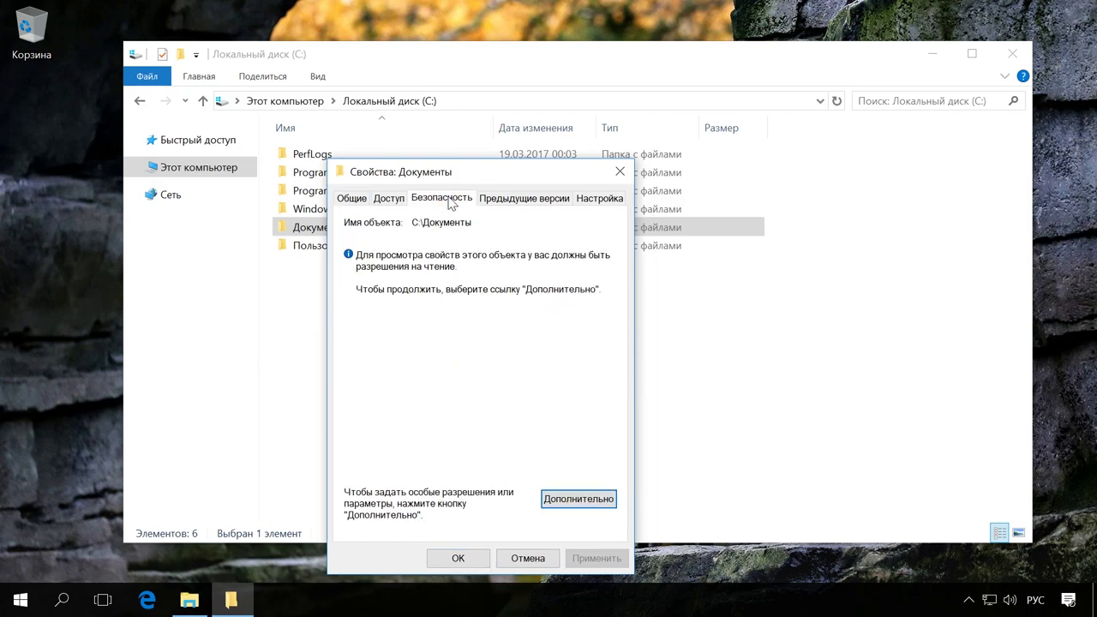
click(559, 497)
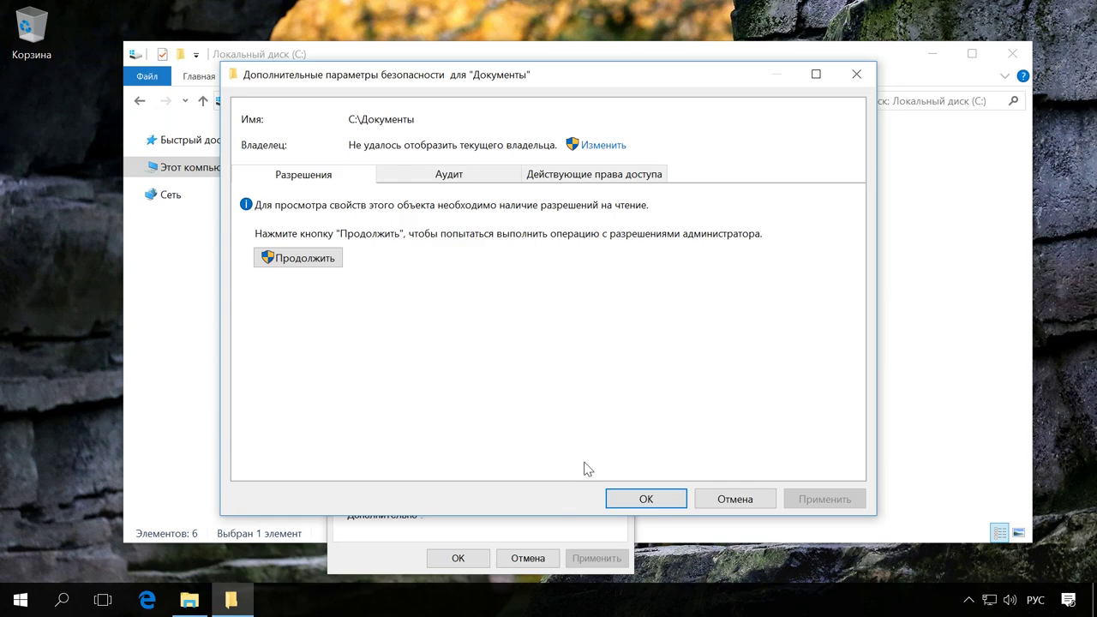
- Change the folder's owner to the local account "user", checking the name before accepting it
click(603, 145)
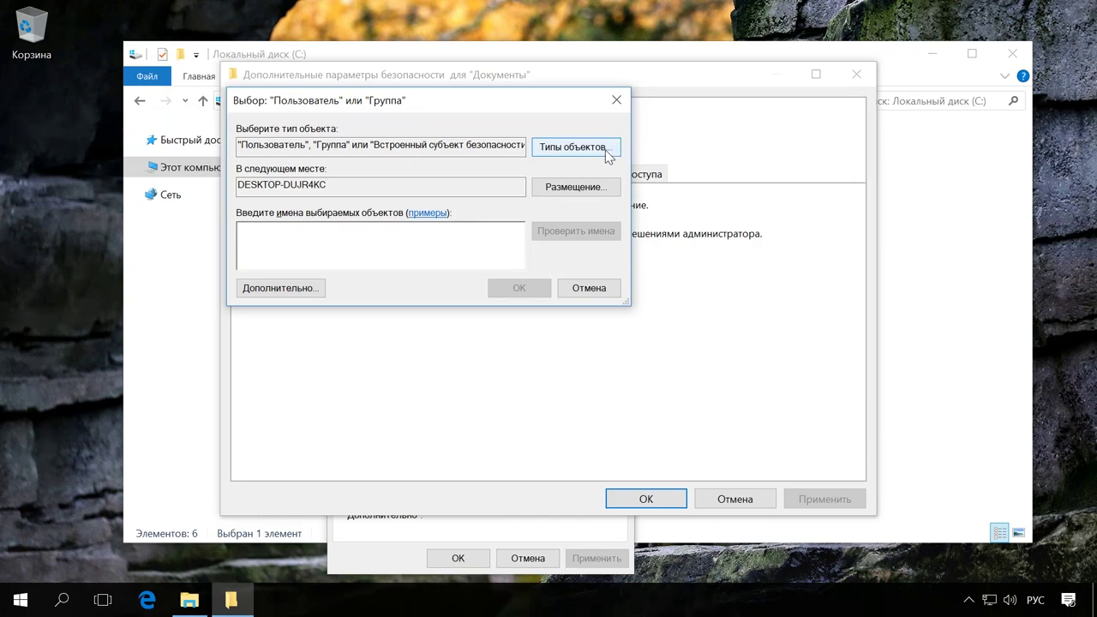
click(294, 232)
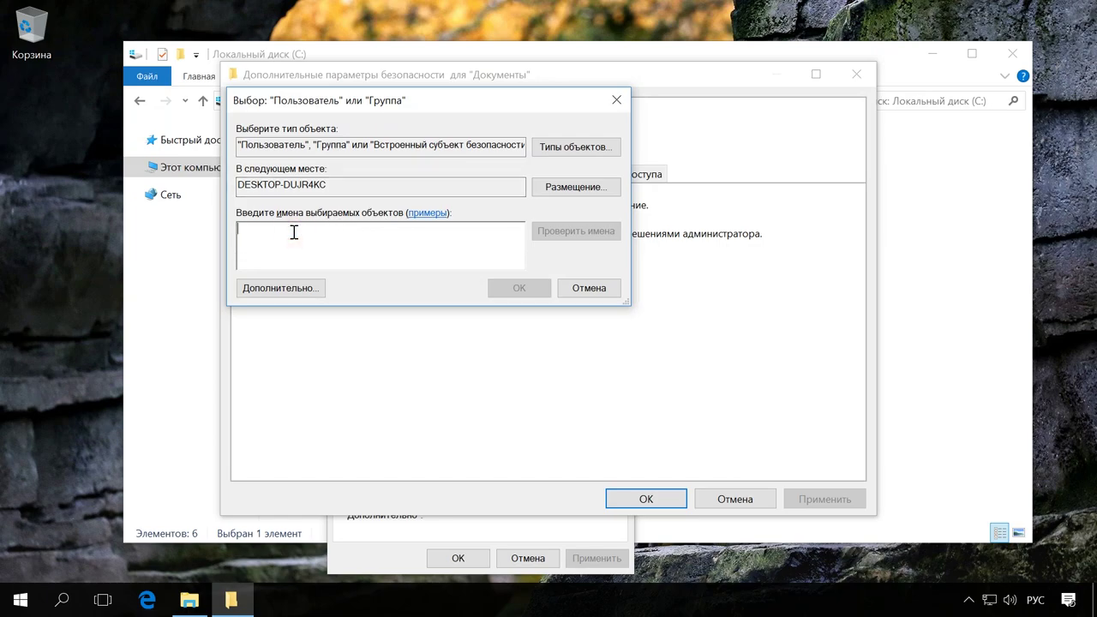
text(user)
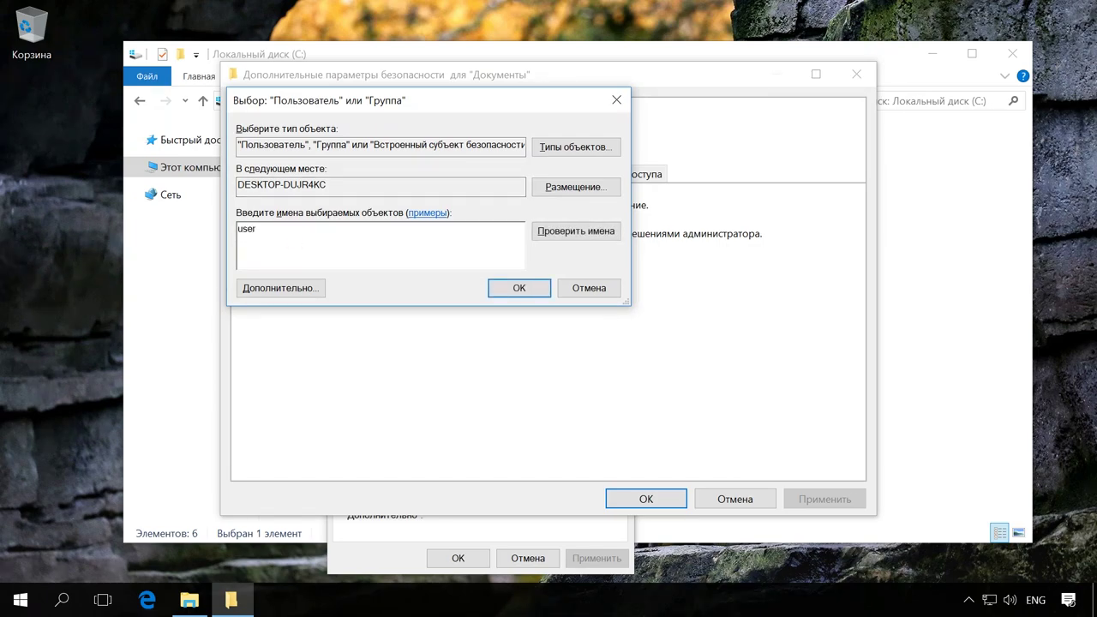
click(559, 233)
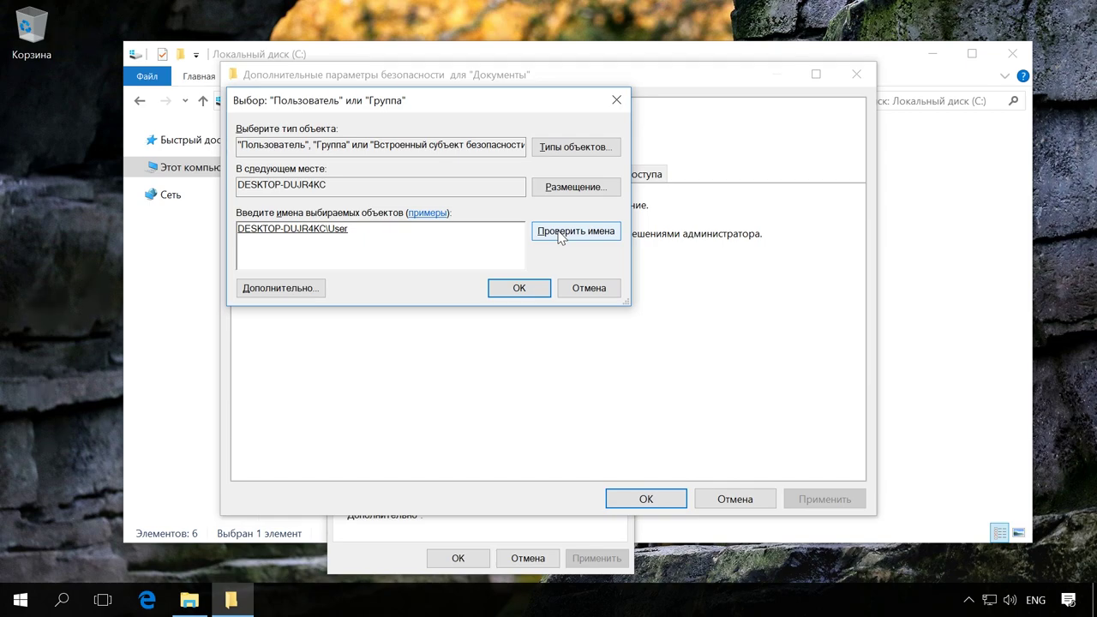
click(536, 287)
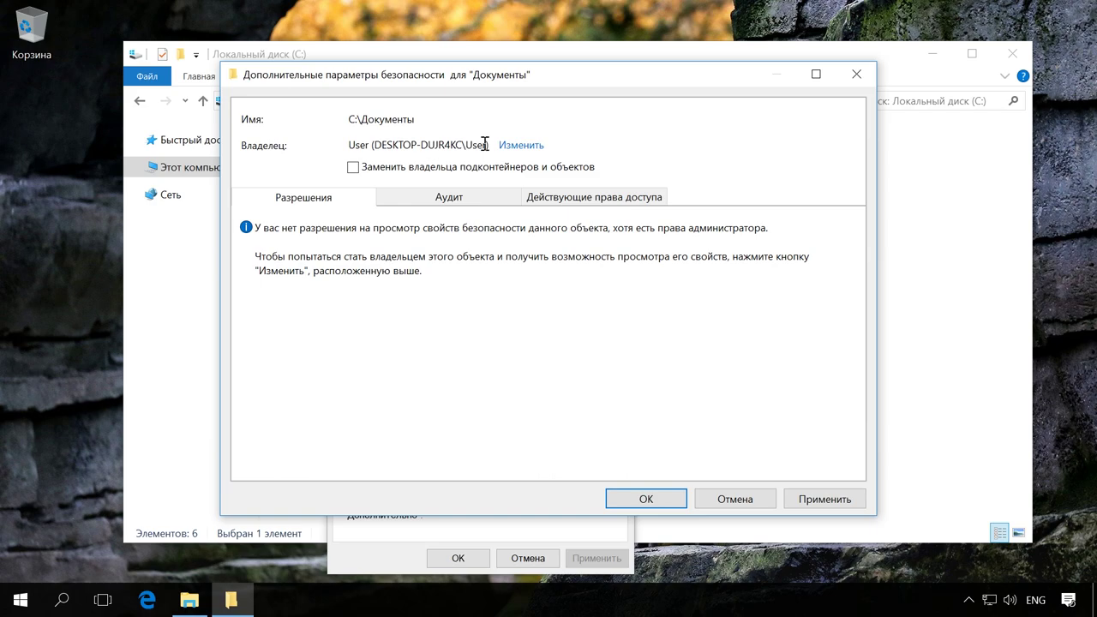
- Replace the owner on subcontainers and objects, apply with full-access permissions replaced, and close the folder's security and properties dialogs
click(352, 167)
click(825, 501)
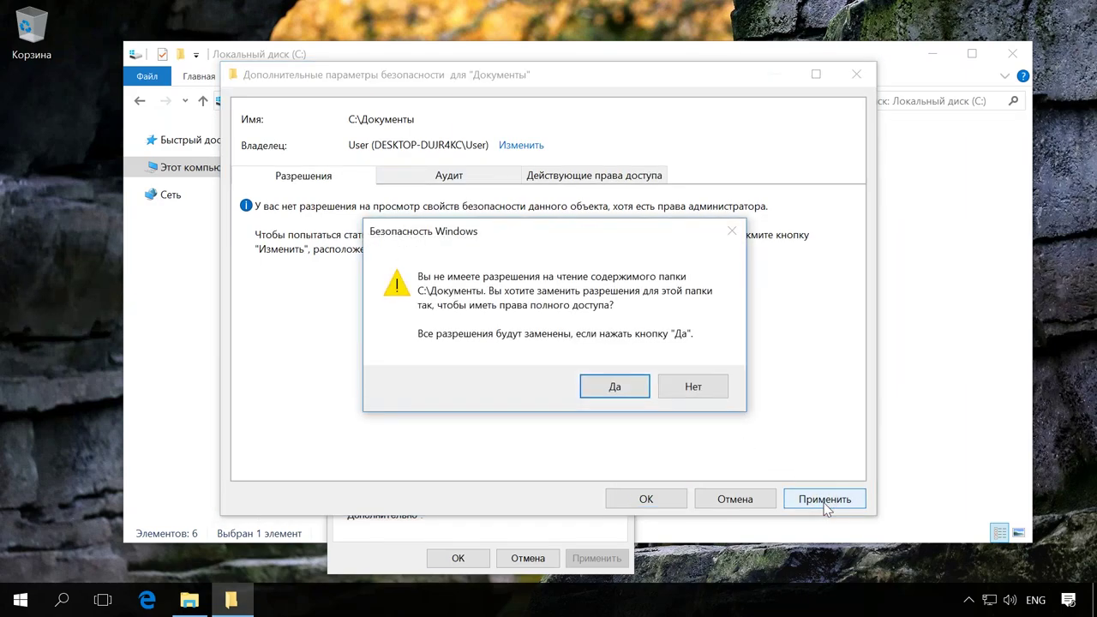
click(618, 385)
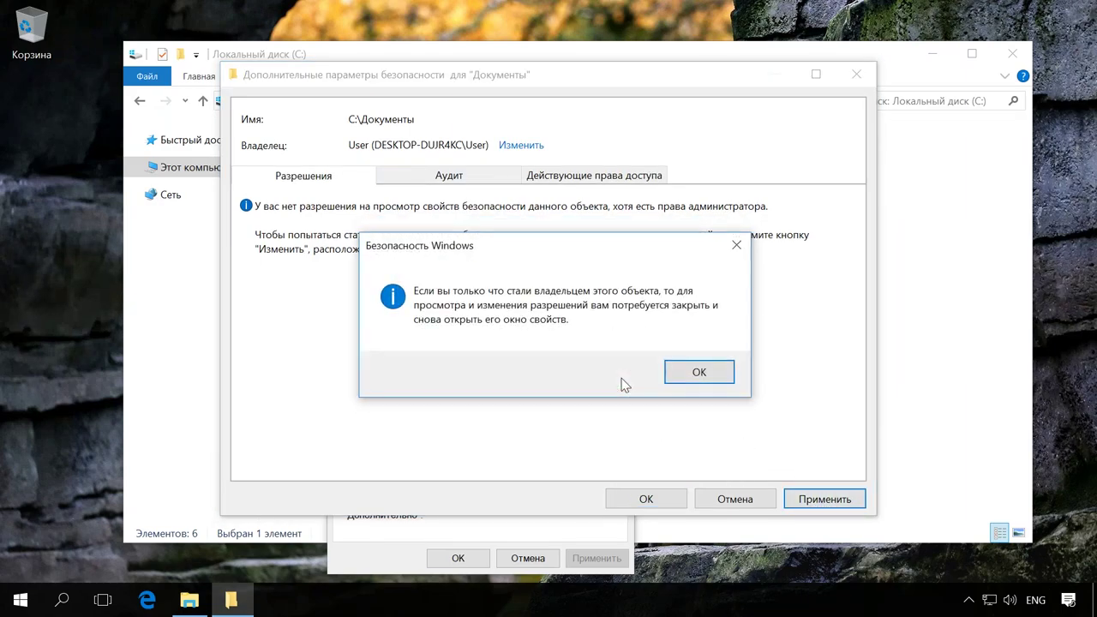
click(671, 379)
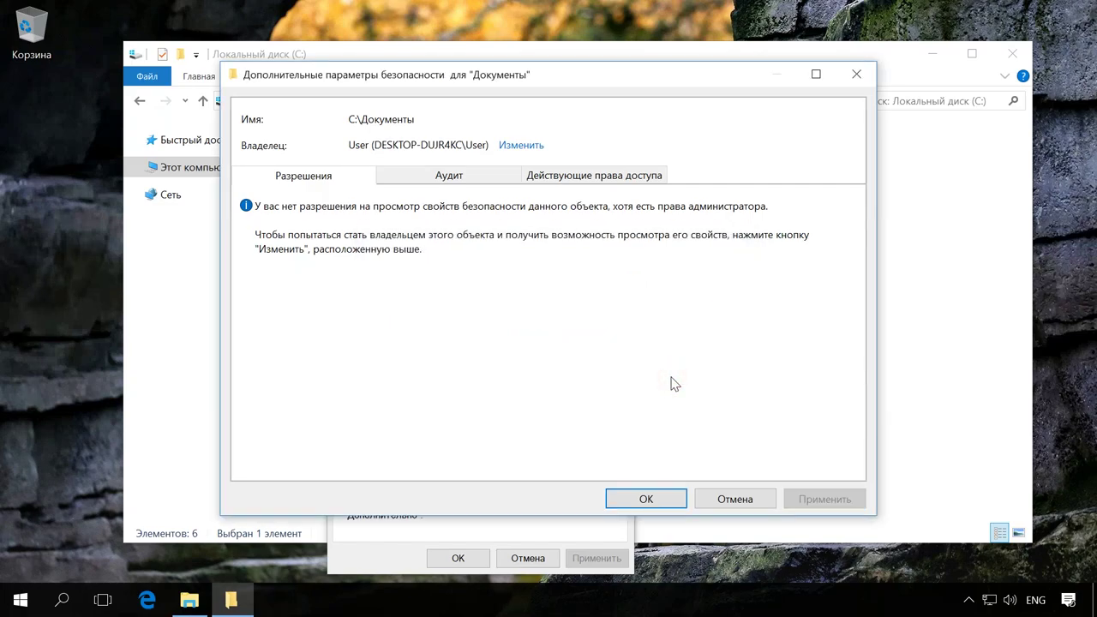
click(648, 495)
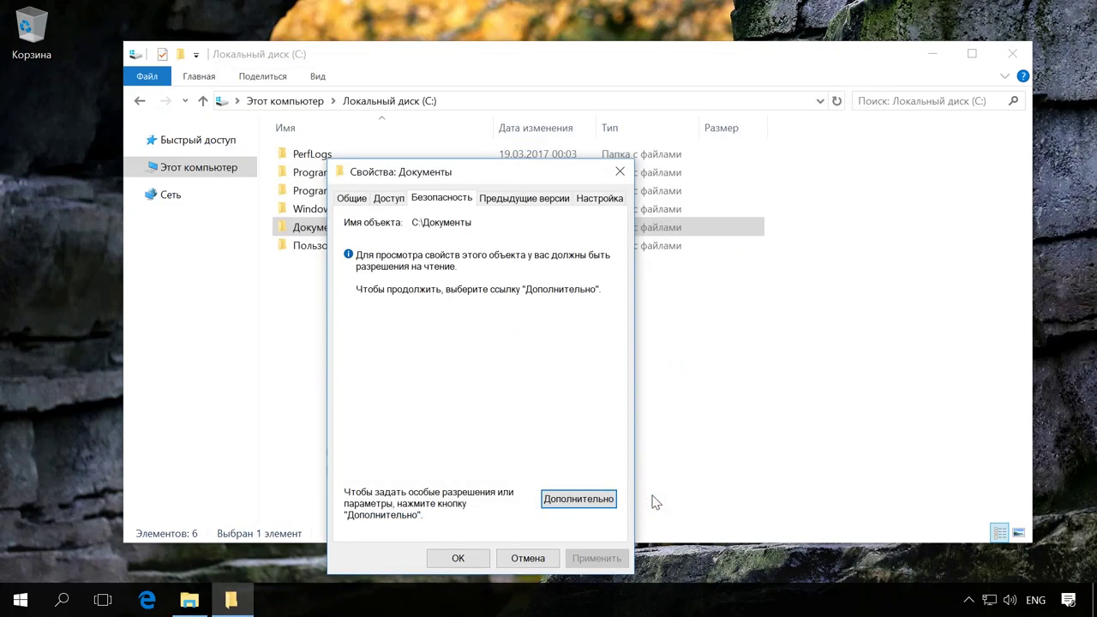
click(463, 558)
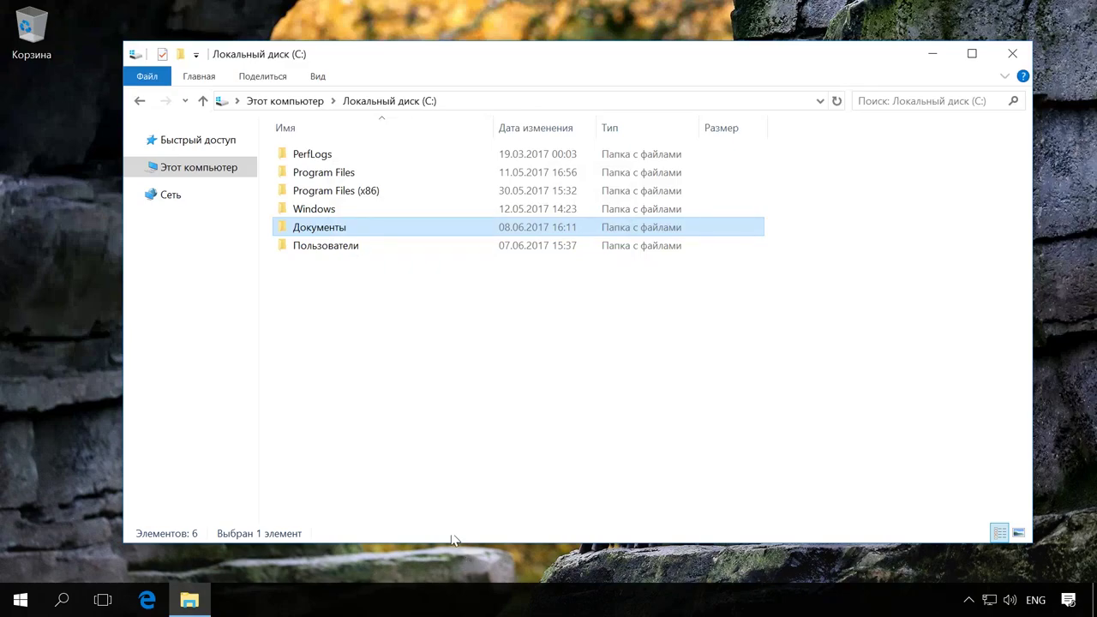
- Open the Документы folder to check access to its contents, and close the file window
double_click(301, 228)
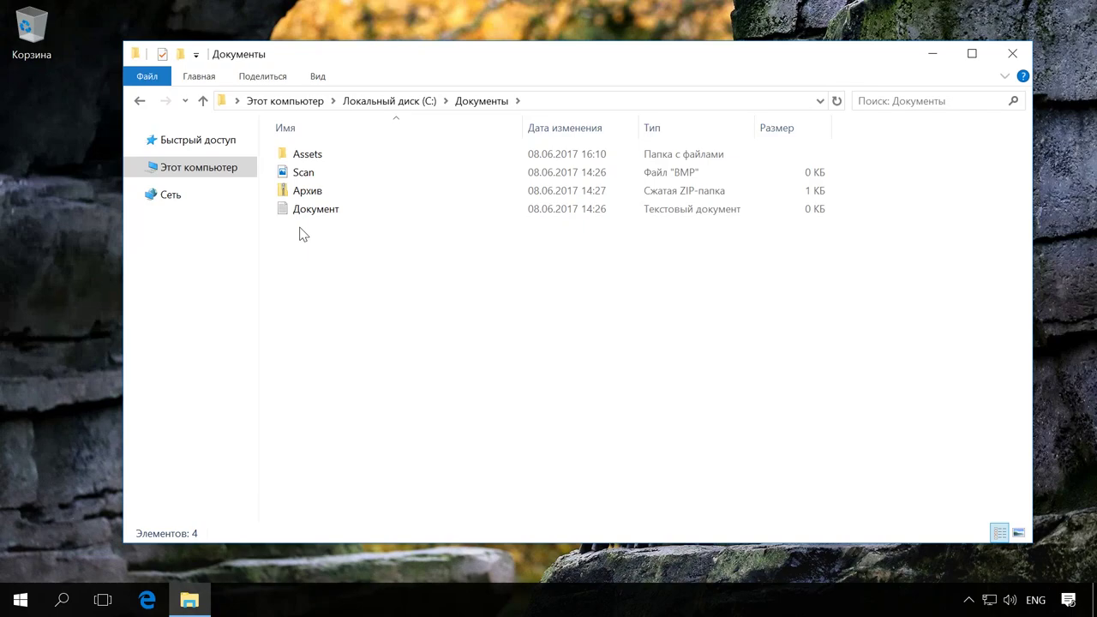
click(1012, 54)
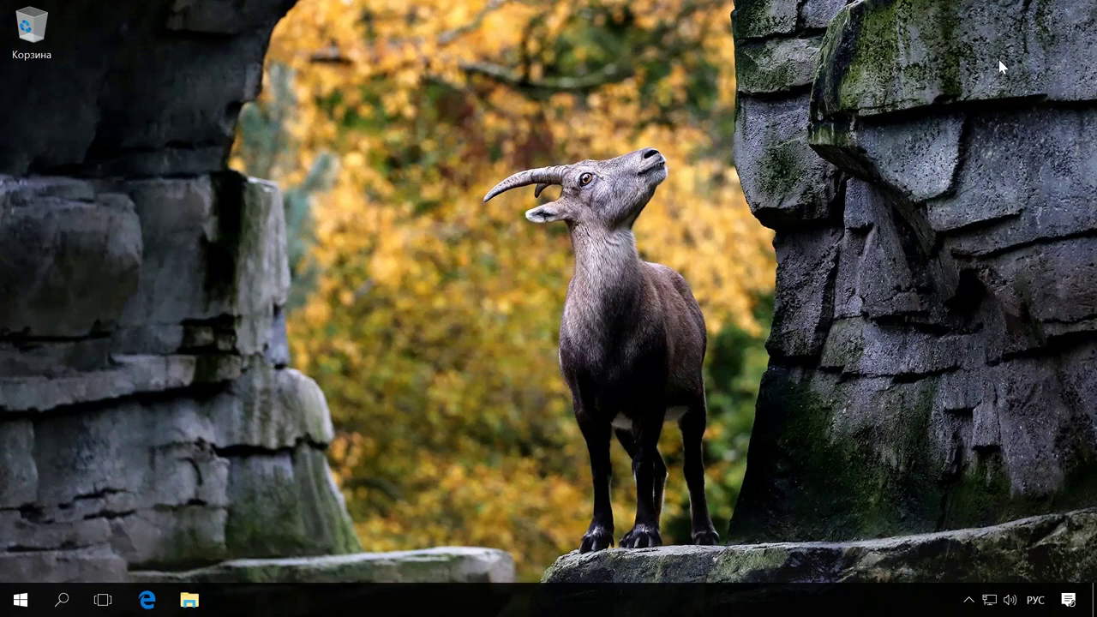
- Go to drive C: in a new file window and try to open the Документы folder, dismissing the access request
key(super+e)
click(218, 170)
double_click(352, 189)
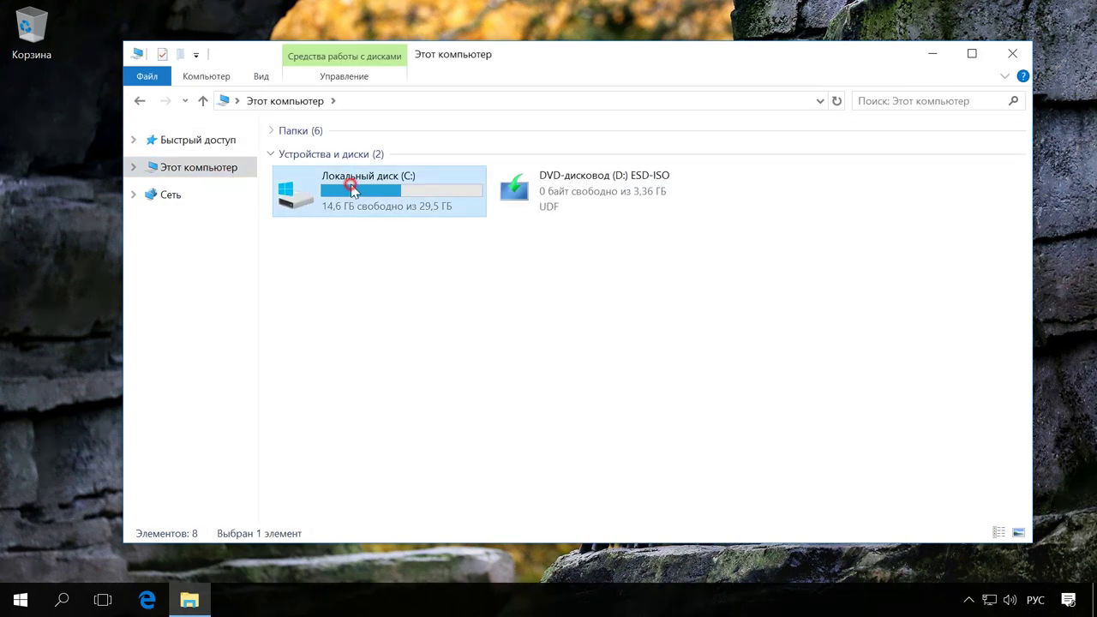
double_click(329, 226)
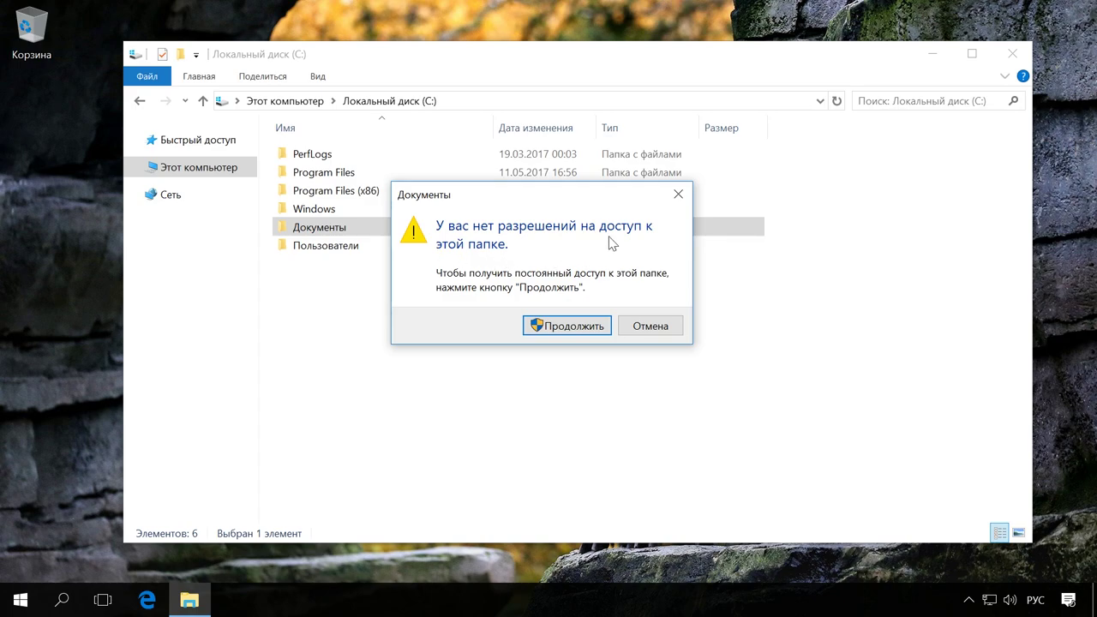
click(678, 197)
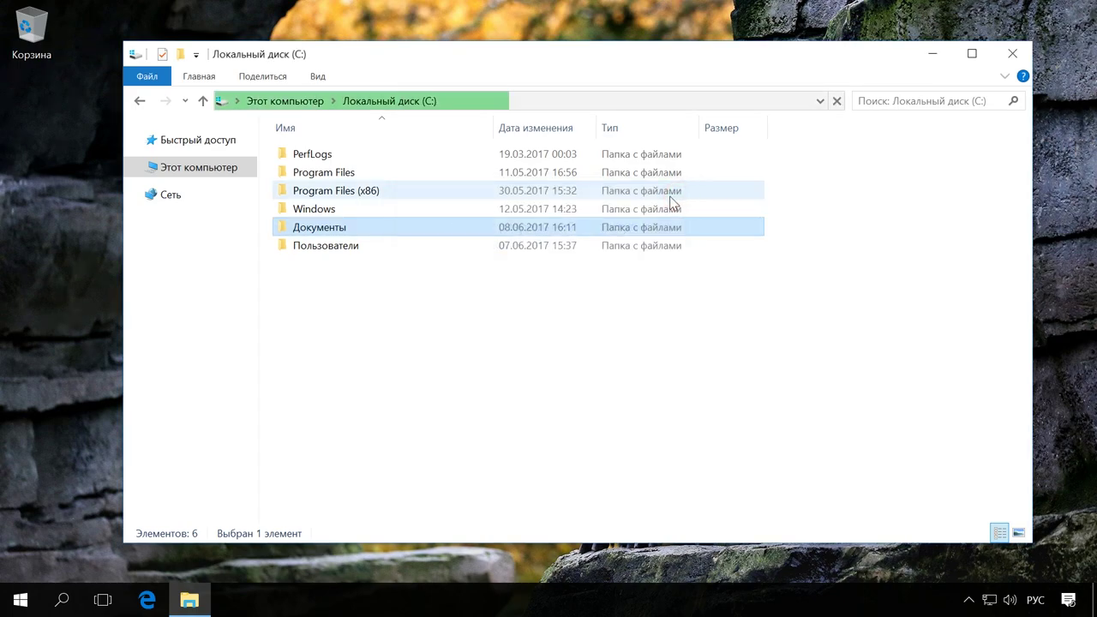
- Display the permission entries of C:\Документы in its advanced security settings, using administrator rights
right_click(339, 226)
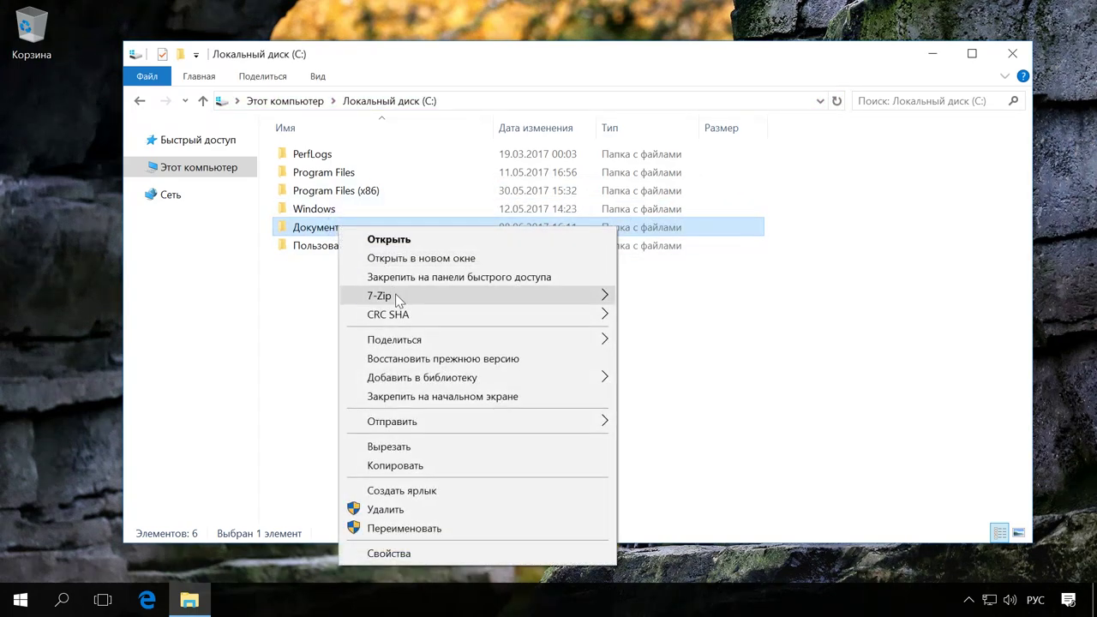
click(427, 553)
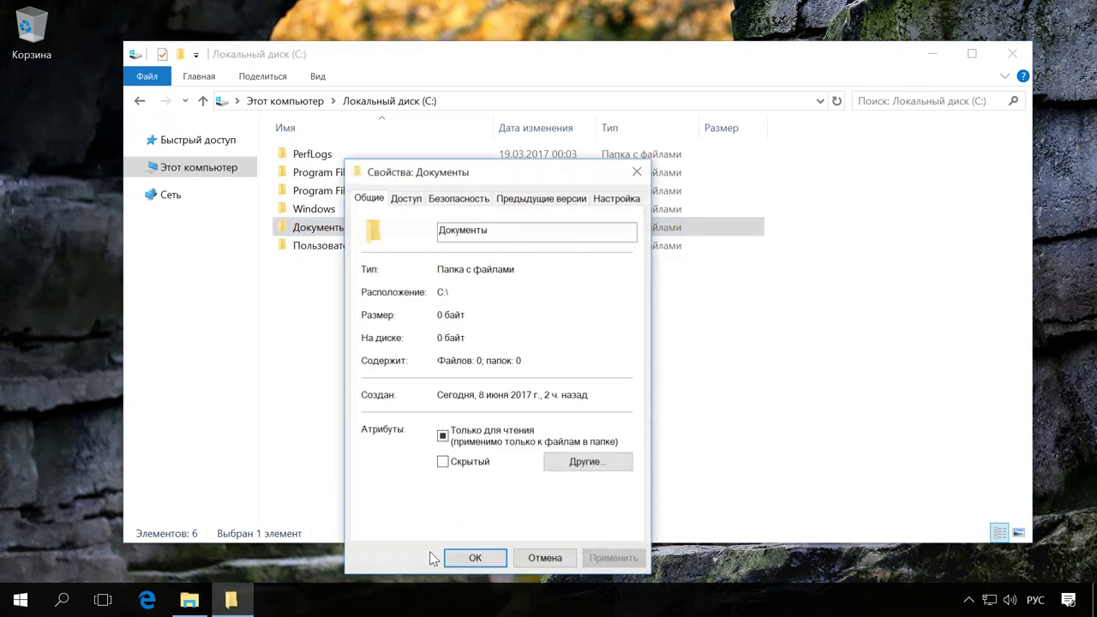
click(458, 198)
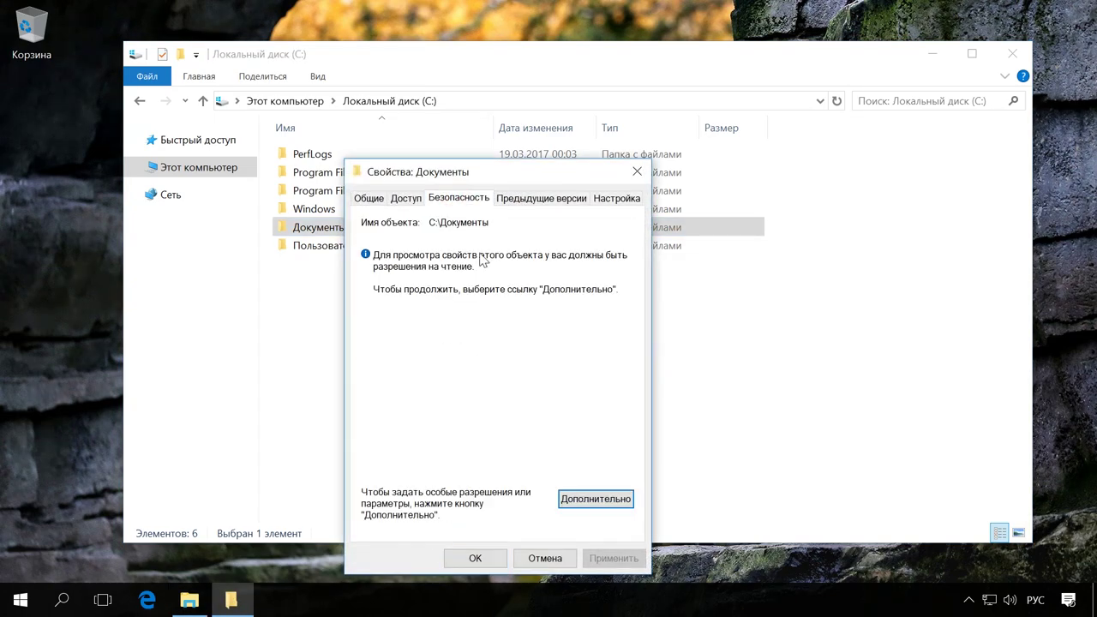
click(582, 504)
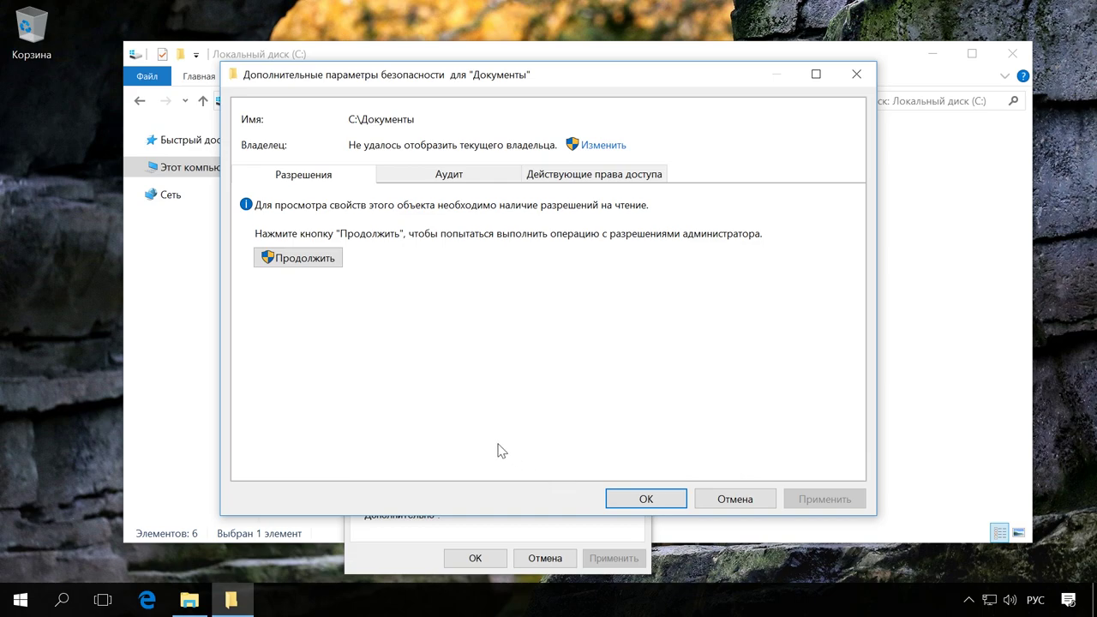
click(339, 261)
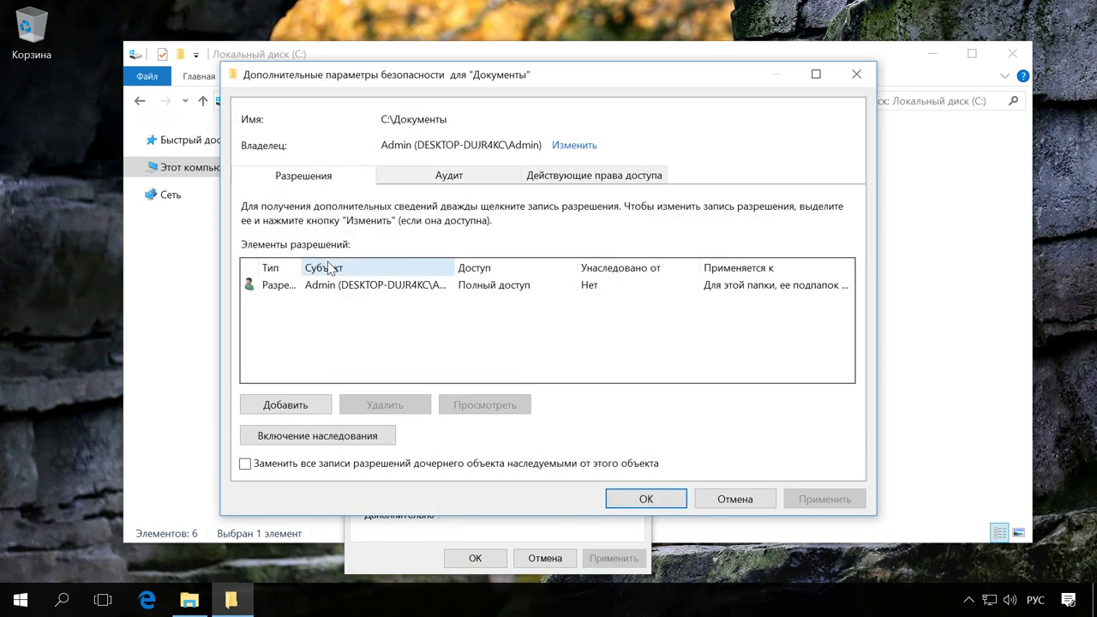
- Add a permission entry for the folder with the local account "user" as its verified principal
click(313, 402)
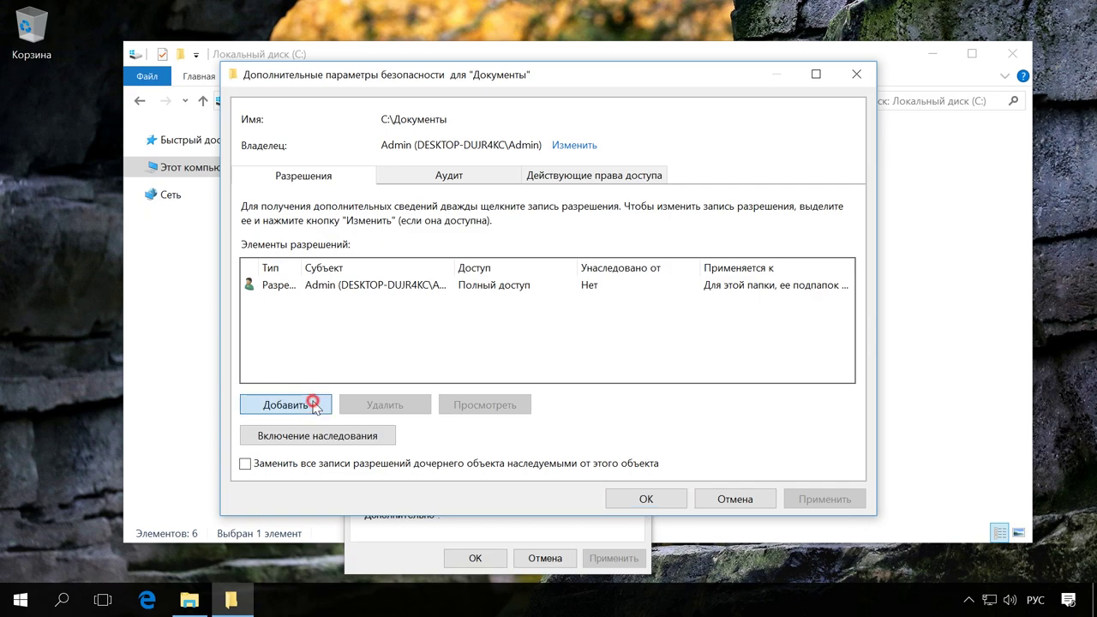
click(325, 89)
click(313, 209)
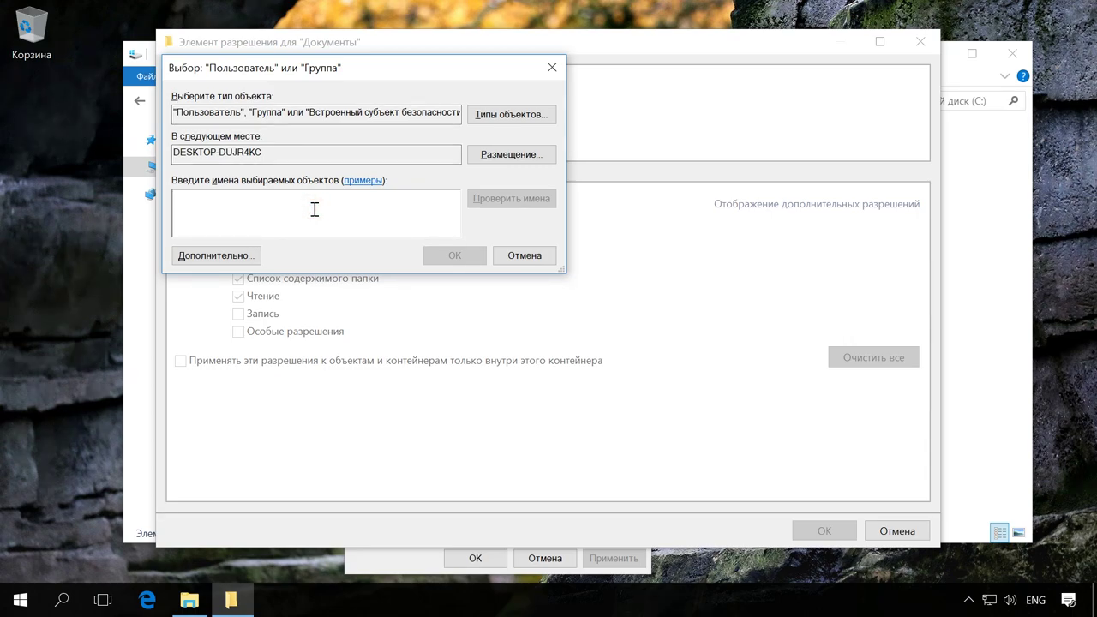
text(user)
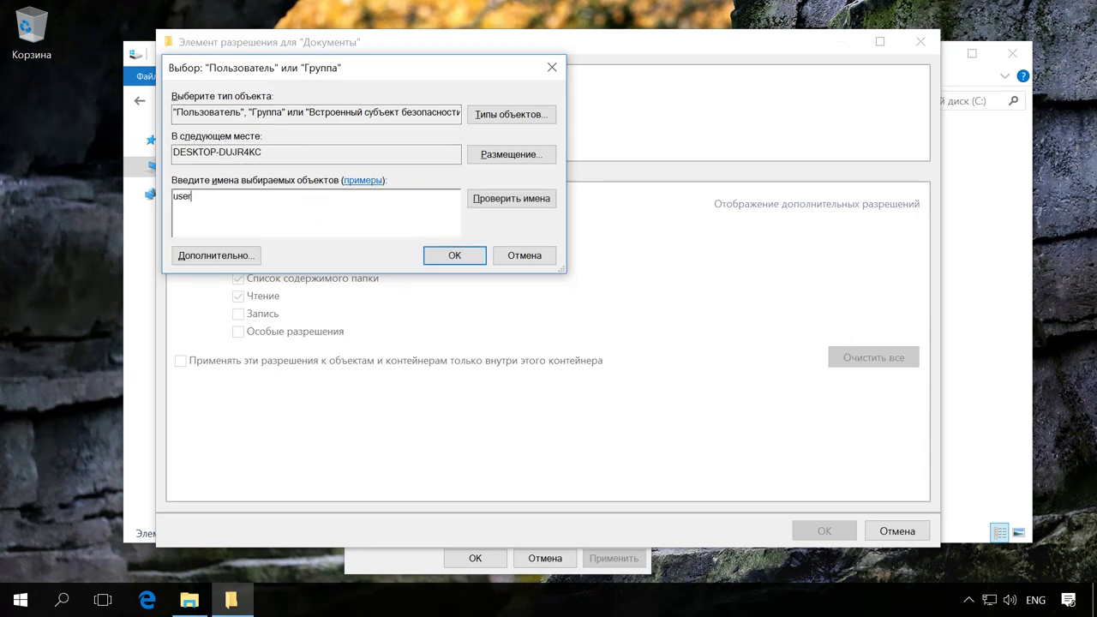
click(488, 198)
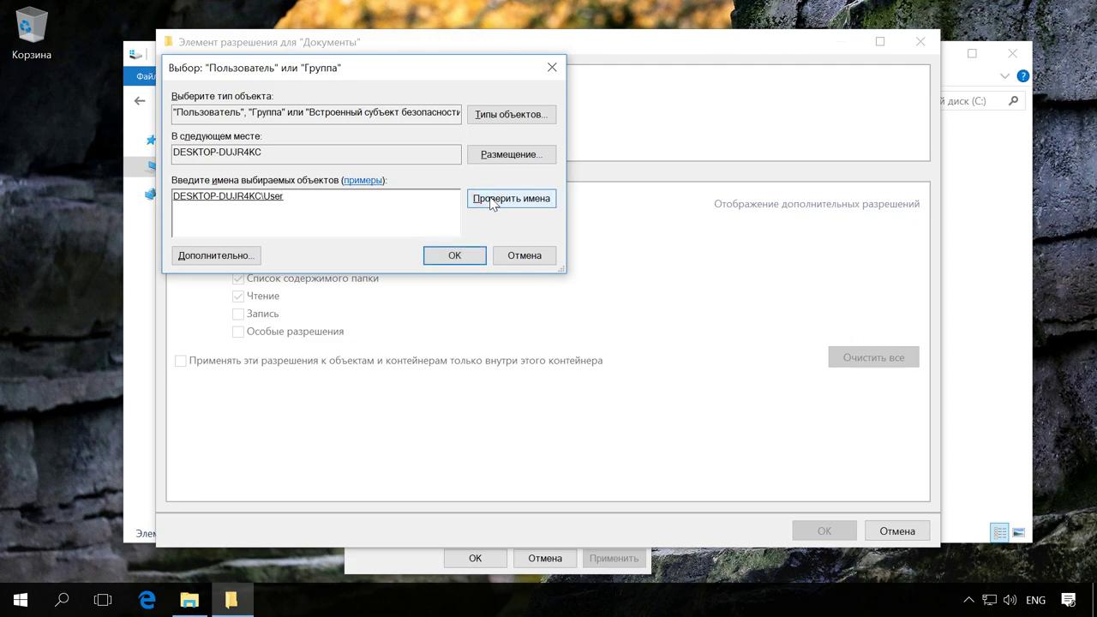
click(476, 255)
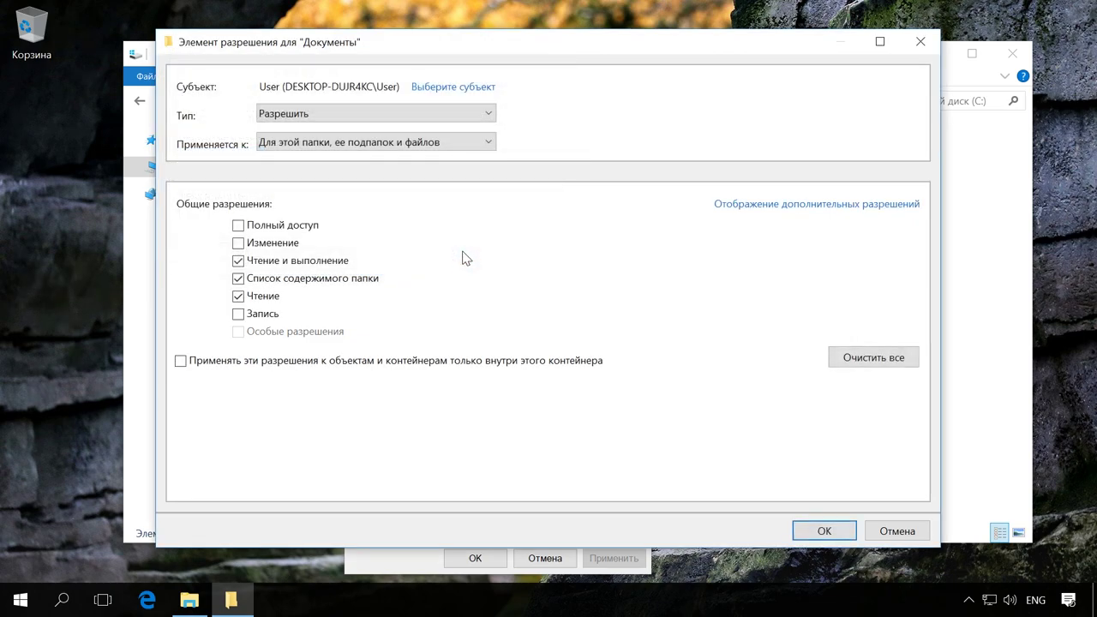
- Grant the new entry full access (Полный доступ), apply the permissions, and close the folder's security and properties dialogs
click(238, 227)
click(826, 532)
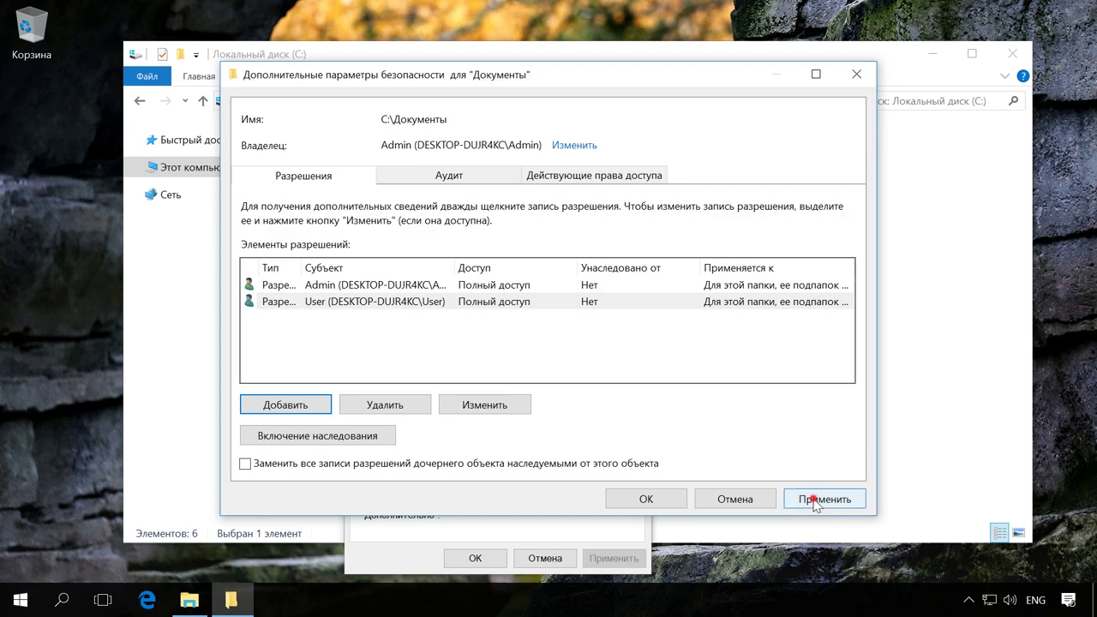
click(815, 502)
click(677, 499)
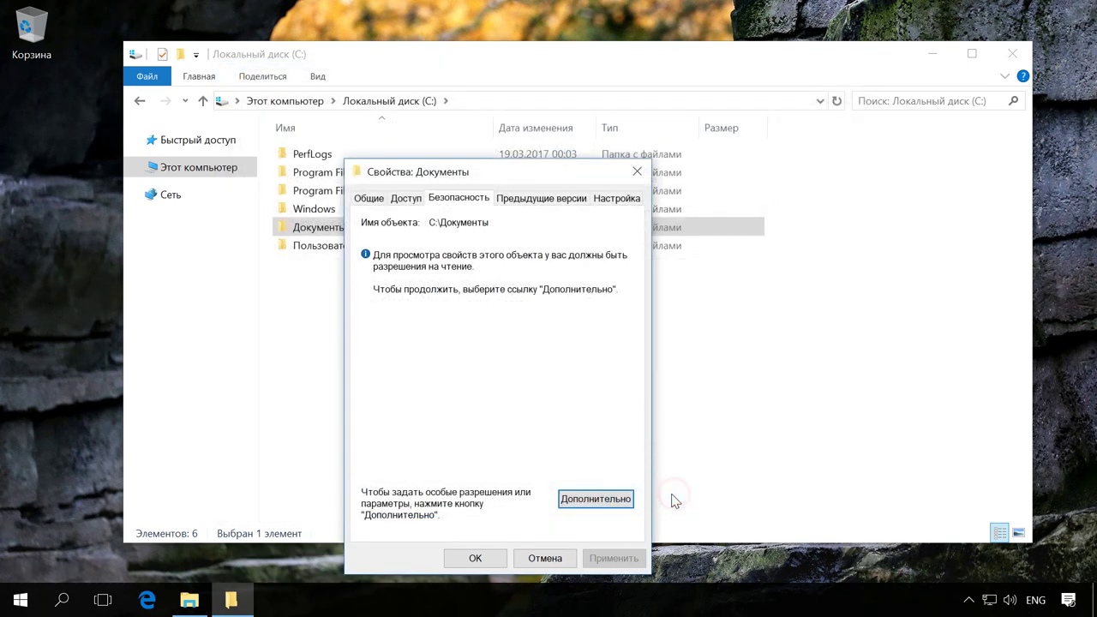
click(475, 558)
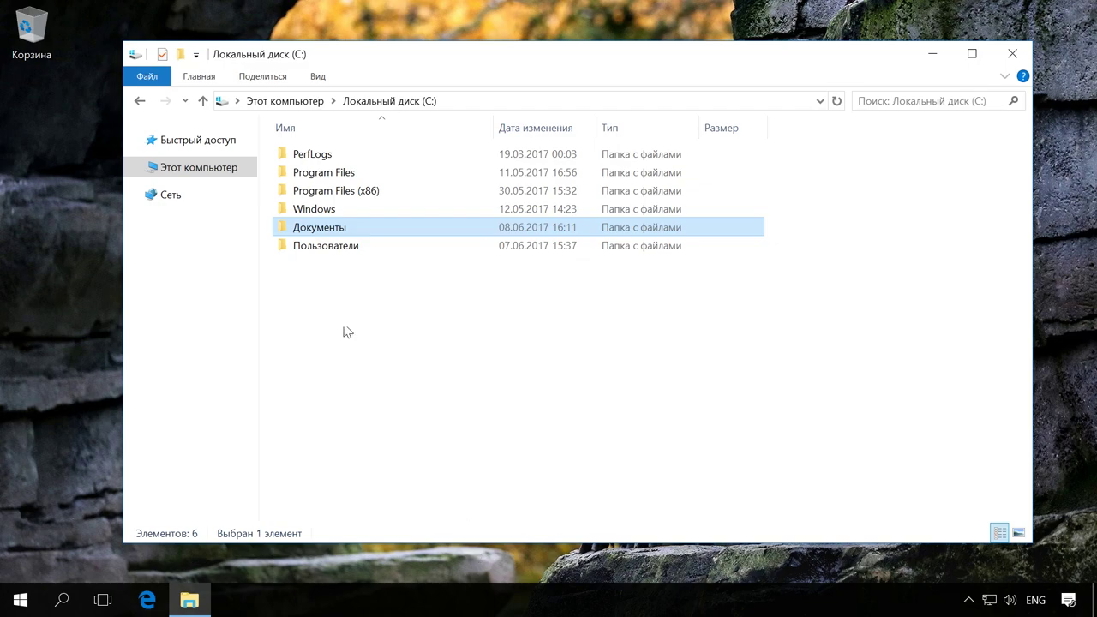
- Open the Документы folder to check access to its contents, return to drive C:, and close the file window
double_click(316, 228)
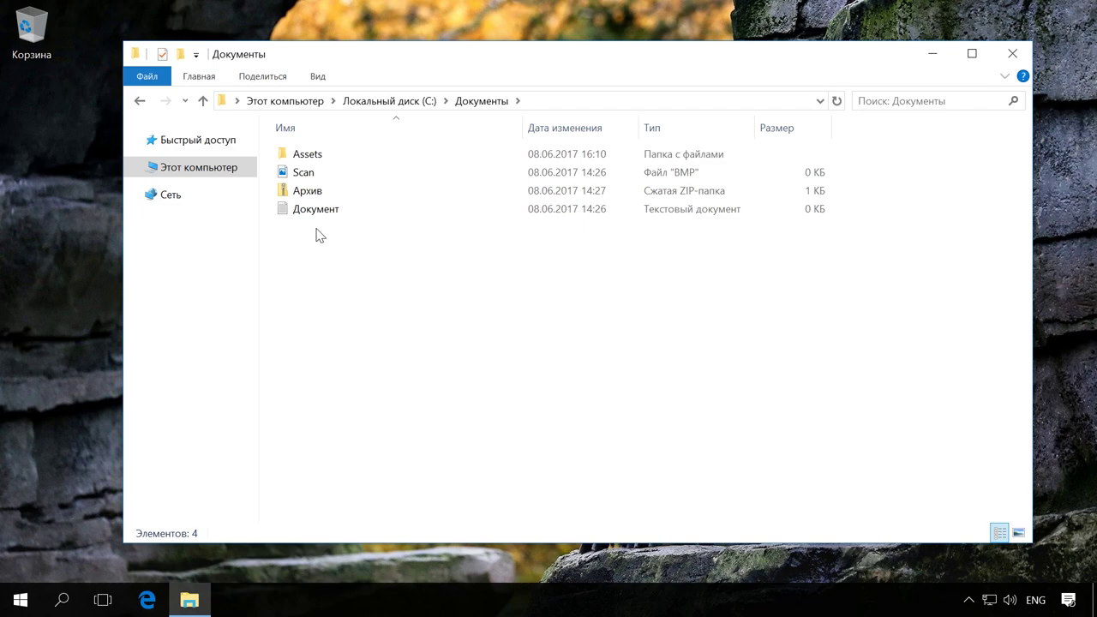
click(202, 100)
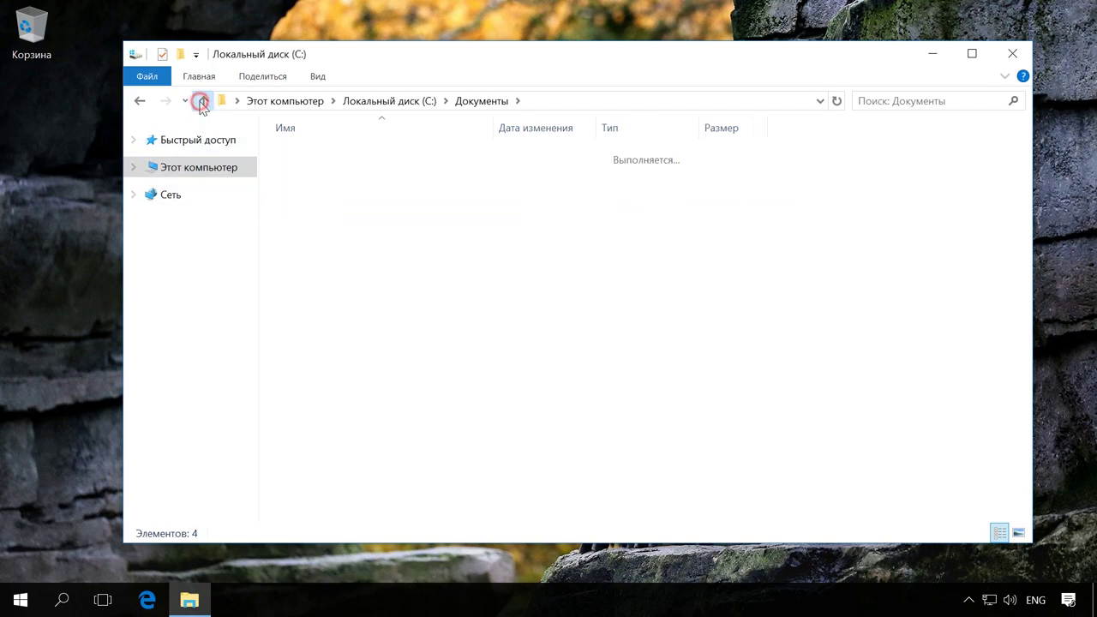
click(1013, 54)
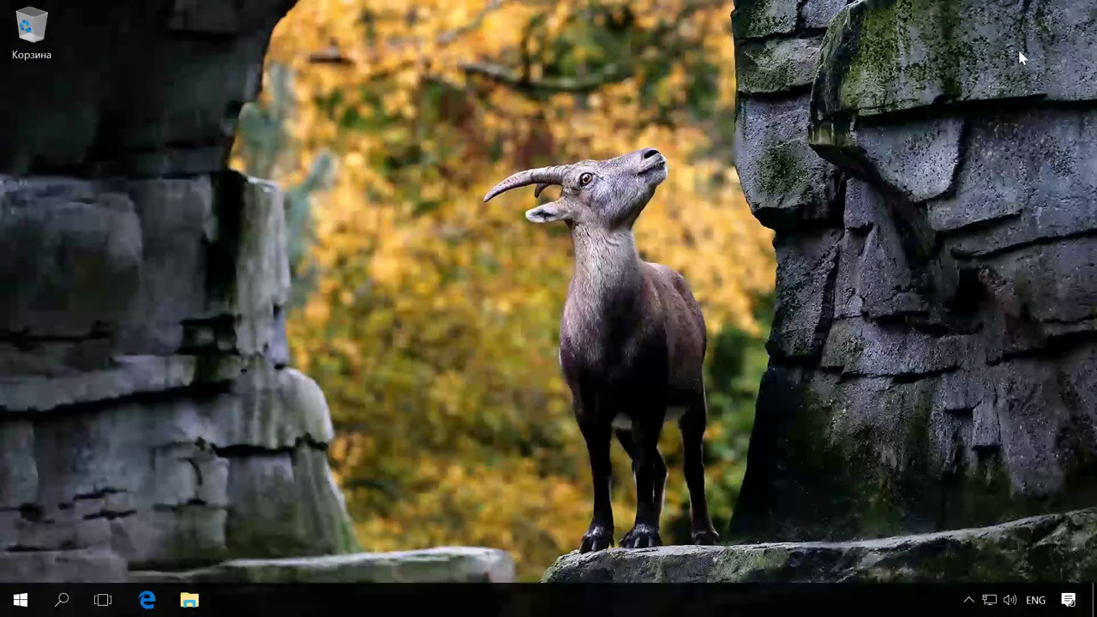